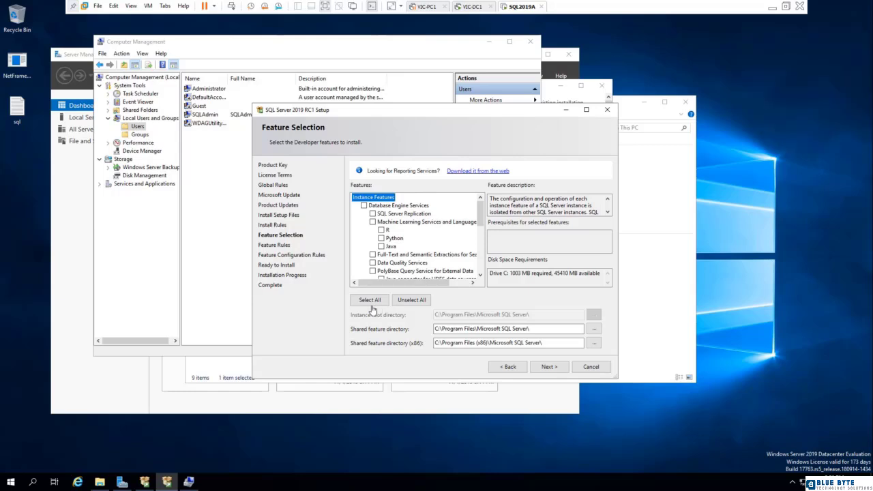
Step: Switch to the VIC-DC1 VM and sign in as Administrator with the account password
click(469, 7)
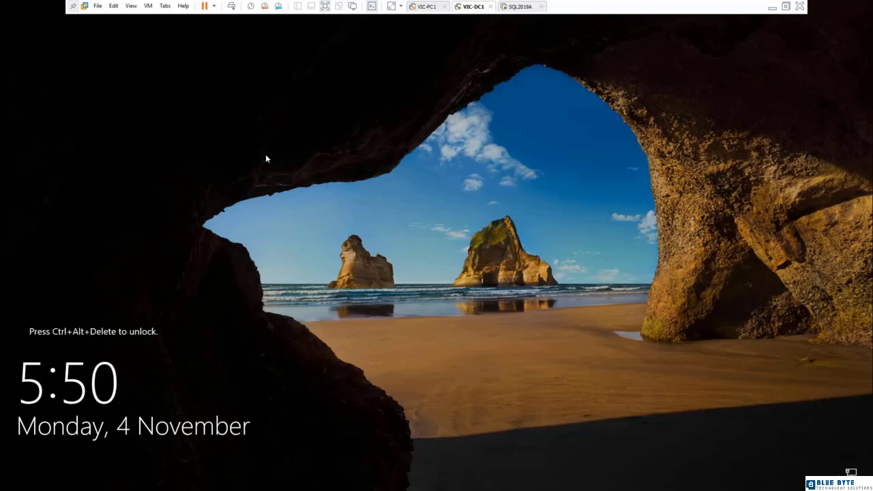
click(231, 6)
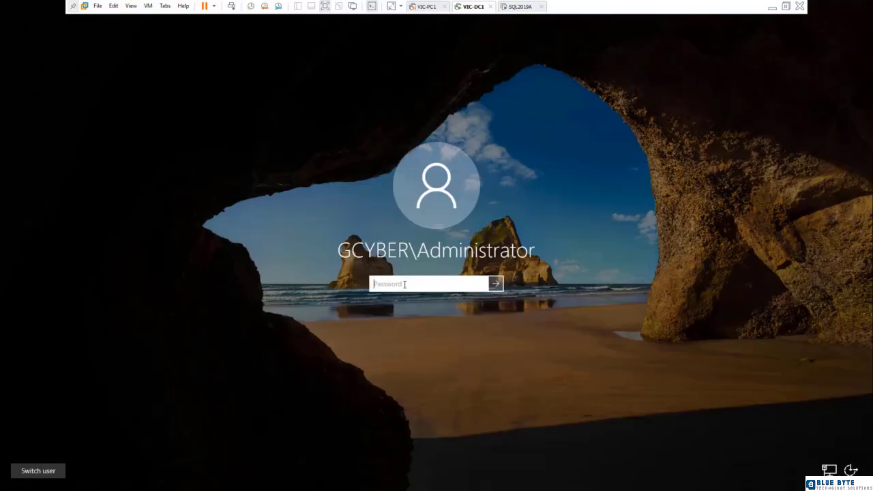
text(Pa$$w0rd)
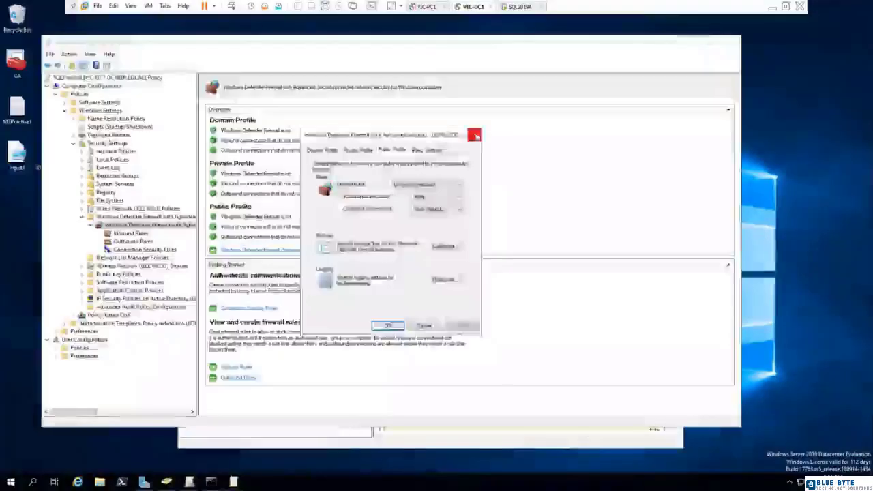
Step: Close the firewall policy editor, expand DATABASE to show its SQLFireWall link, then bring ADUC forward
click(730, 42)
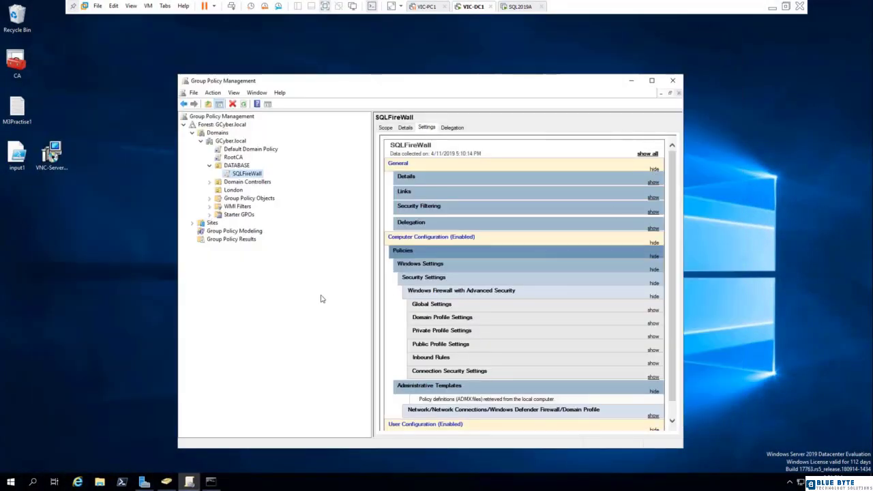
click(209, 166)
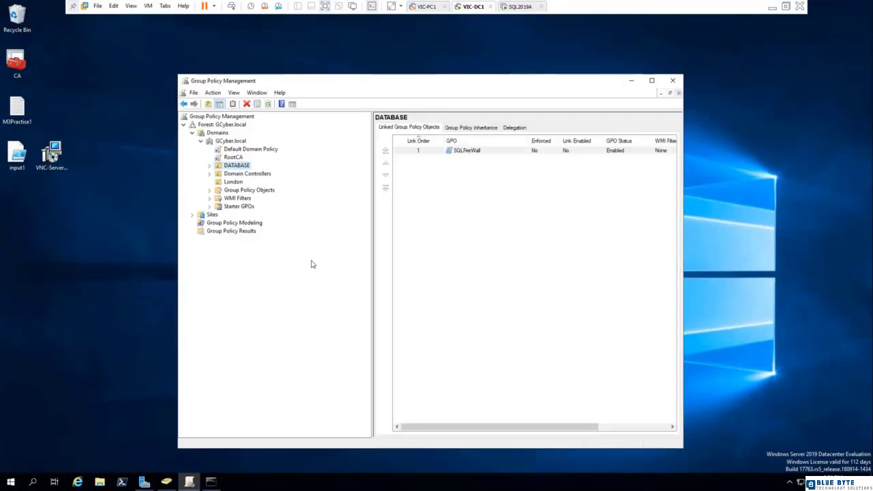
click(210, 166)
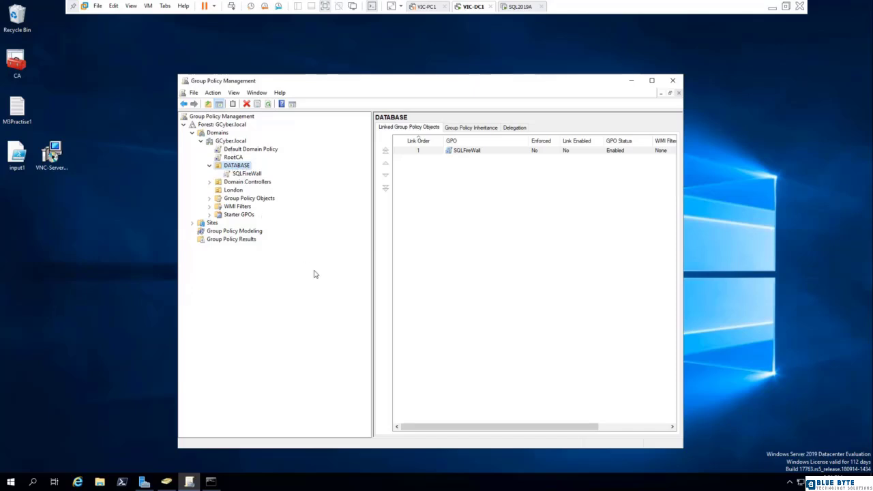
click(167, 482)
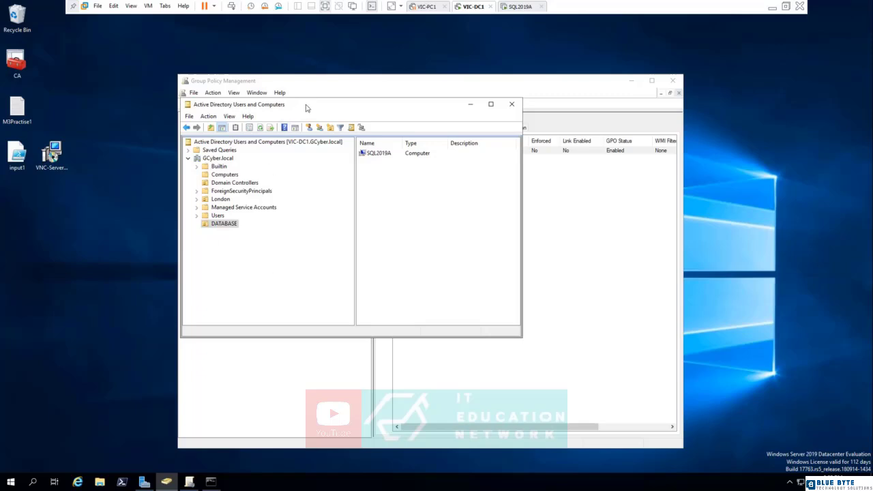
Step: Drag the Active Directory Users and Computers window down-right to uncover the policy tree
drag(306, 107, 510, 185)
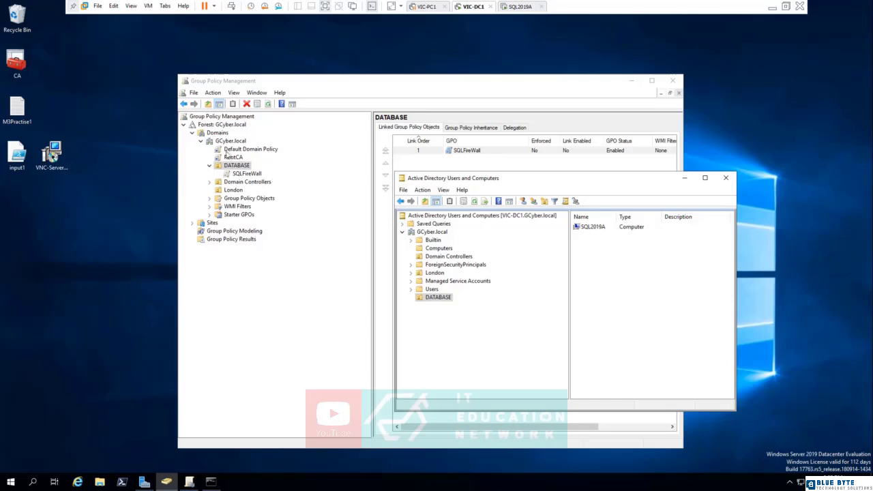
Step: Create a SQLAdmins OU under DATABASE and refresh the Group Policy Management tree to show it
click(438, 298)
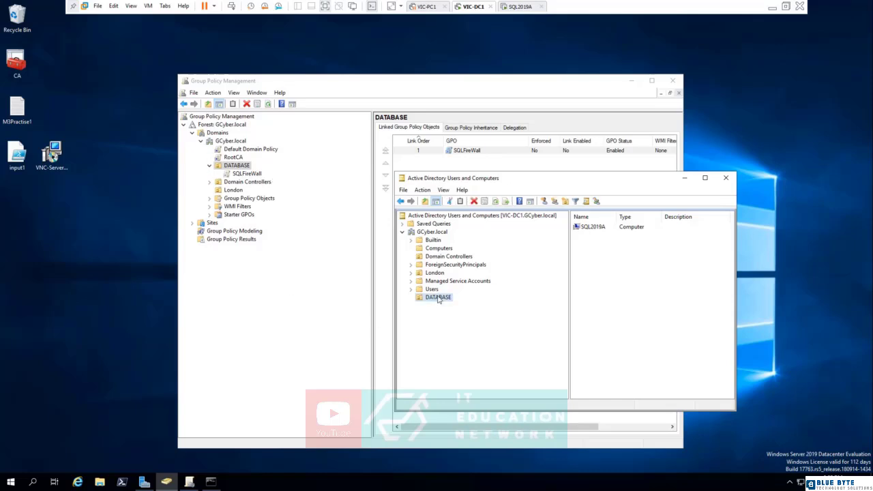
click(565, 202)
text(SQL)
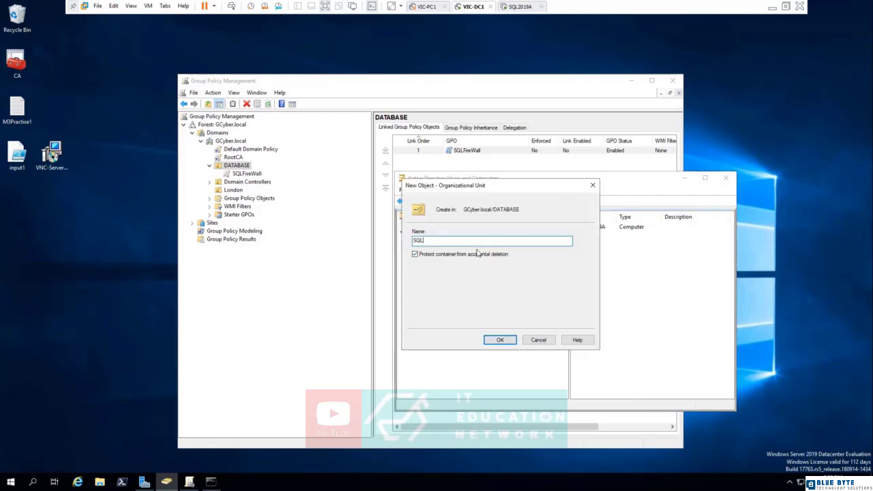
text(Admins)
click(500, 340)
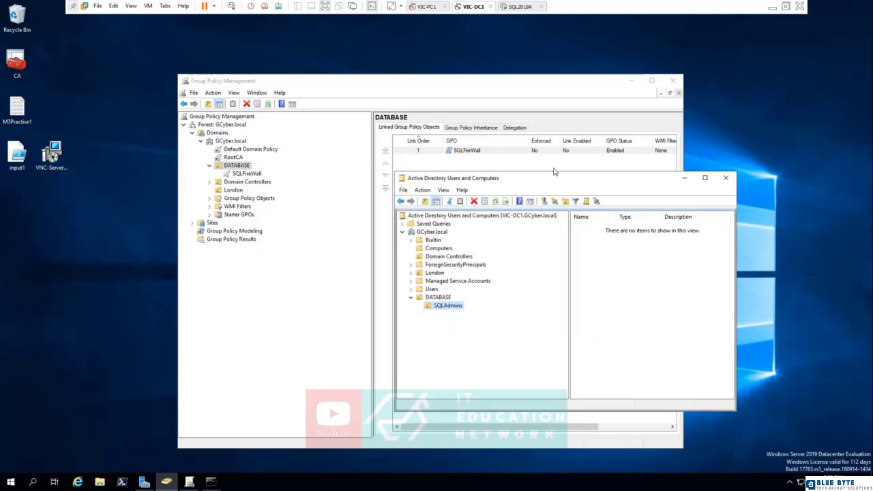
drag(558, 176, 626, 192)
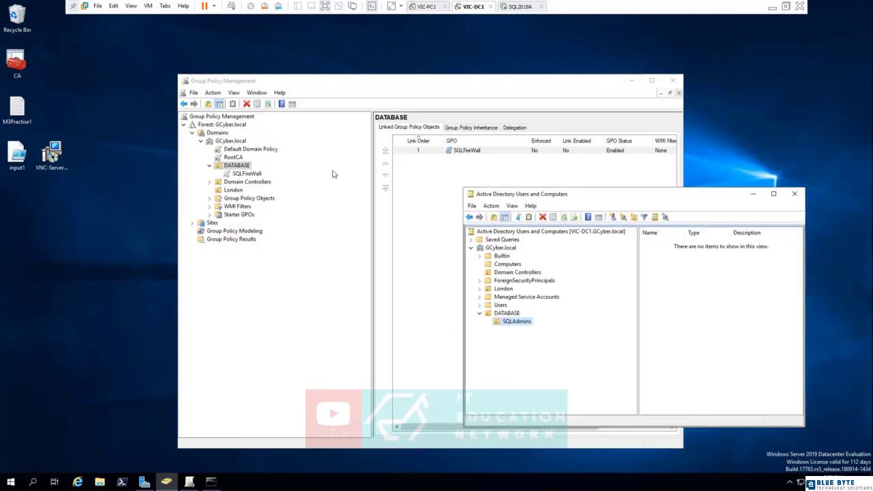
click(267, 104)
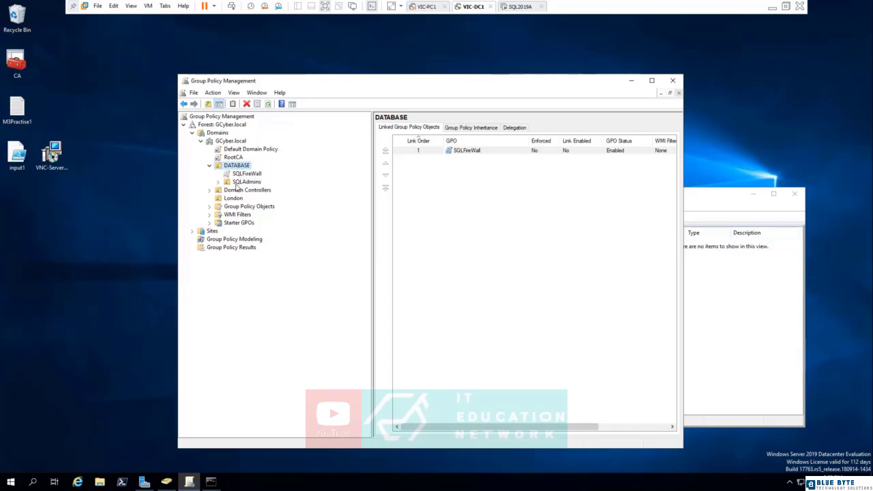
Step: Turn on Block Inheritance for the SQLAdmins OU
right_click(238, 182)
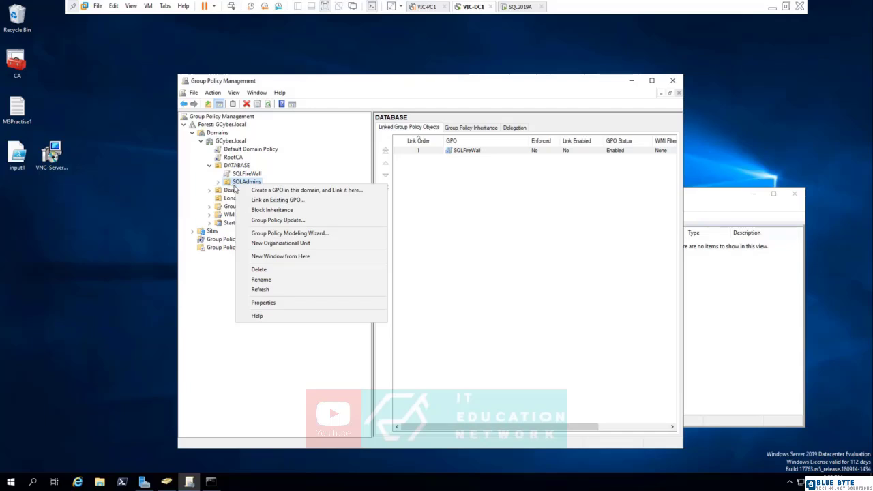
click(267, 210)
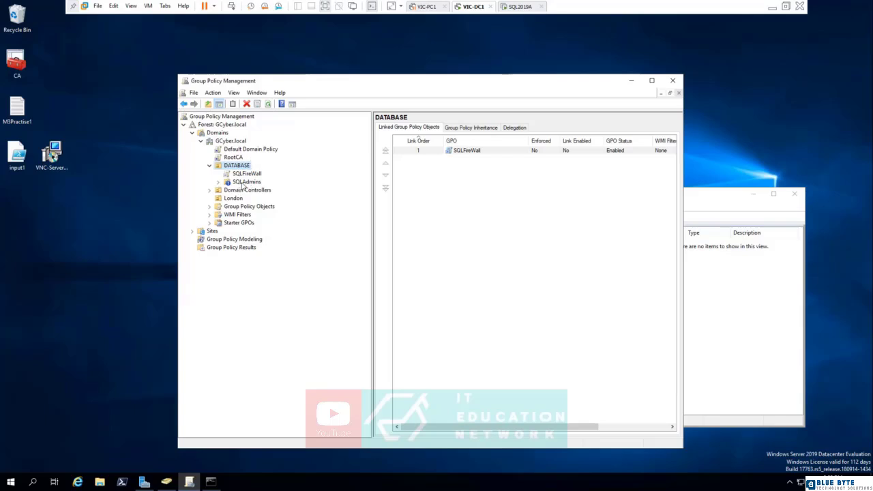
Step: Enforce the Default Domain Policy and RootCA links
right_click(230, 150)
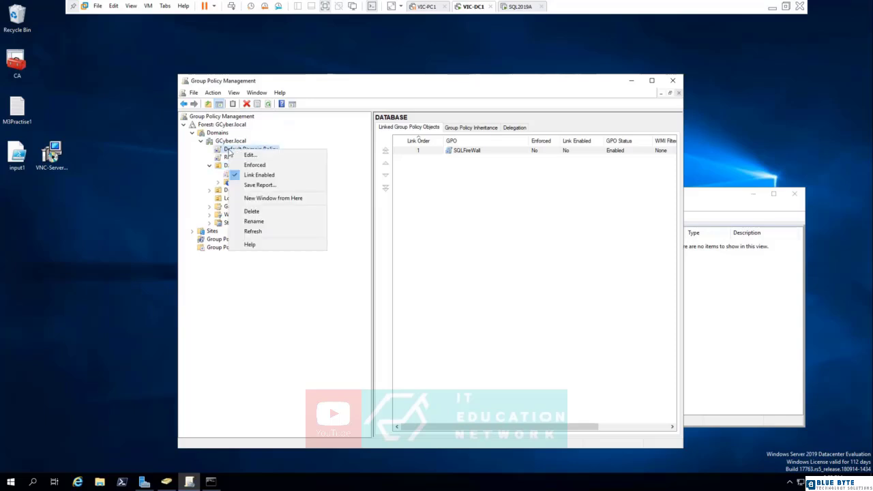
click(253, 166)
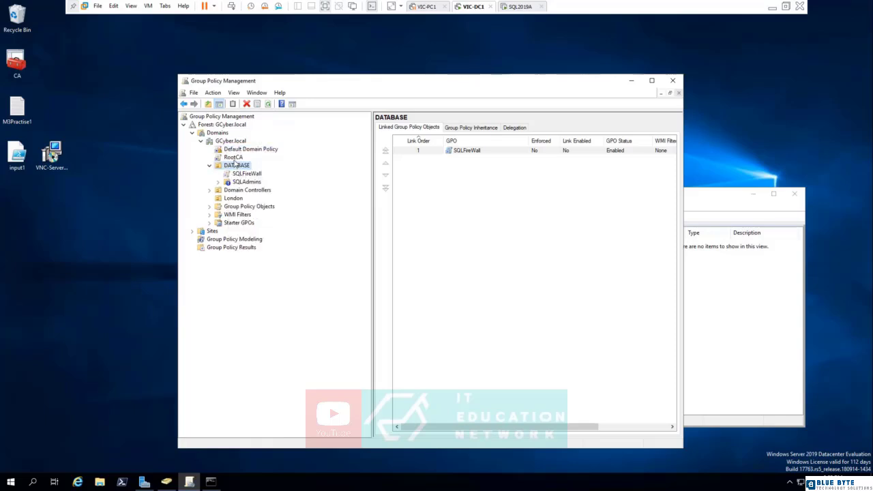
right_click(234, 158)
click(237, 165)
Step: Remove Block Inheritance from SQLAdmins and un-enforce the Default Domain Policy and RootCA links
right_click(237, 183)
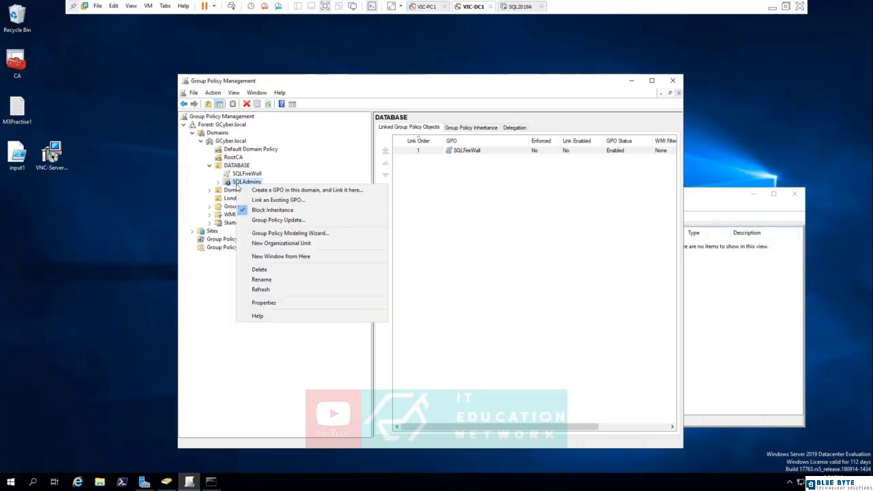
click(263, 210)
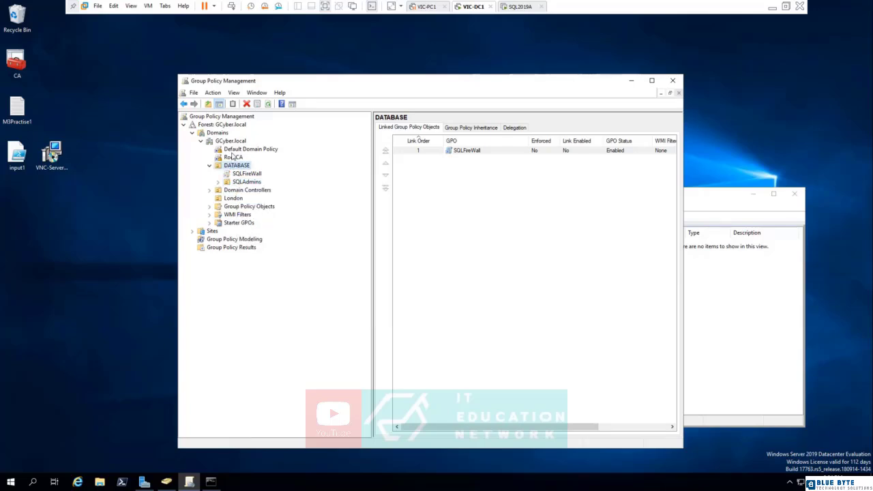
right_click(231, 152)
click(250, 169)
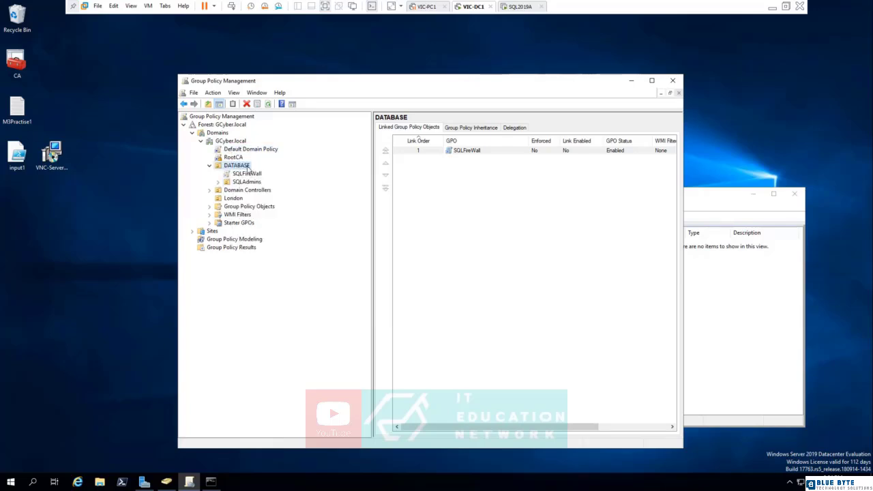
right_click(231, 158)
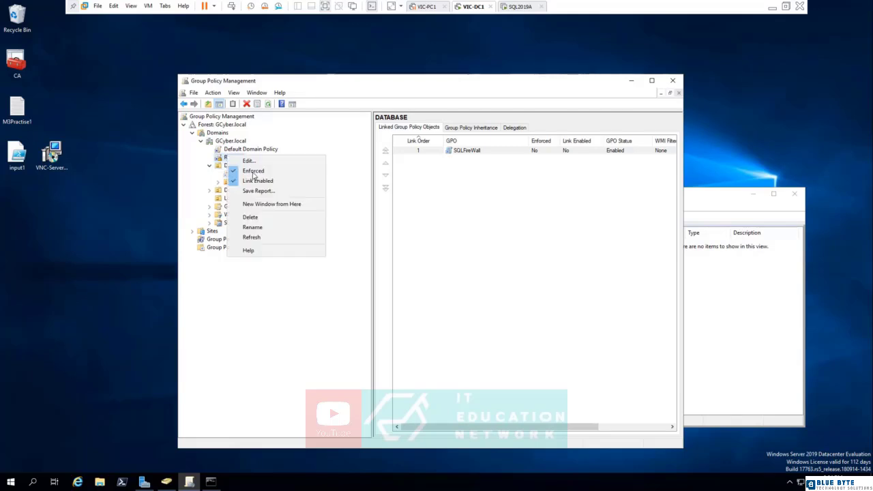
click(256, 176)
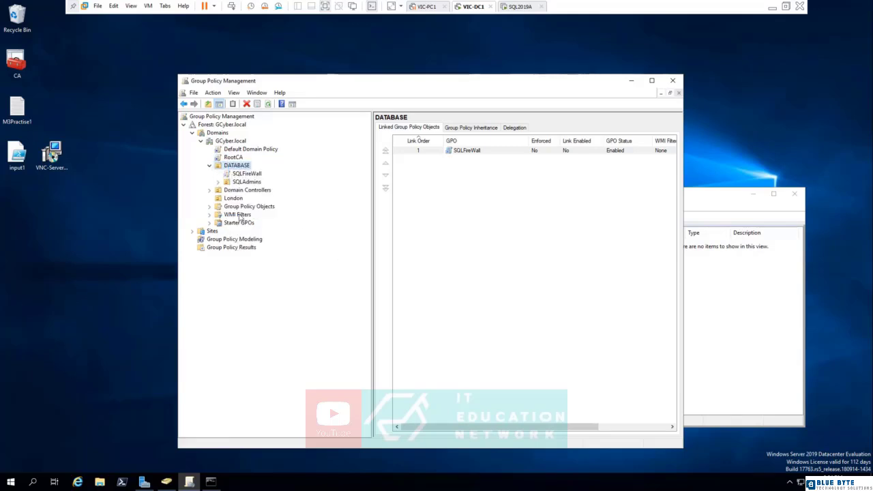
Step: Try deleting the SQLAdmins OU and dismiss the insufficient privileges error
click(708, 203)
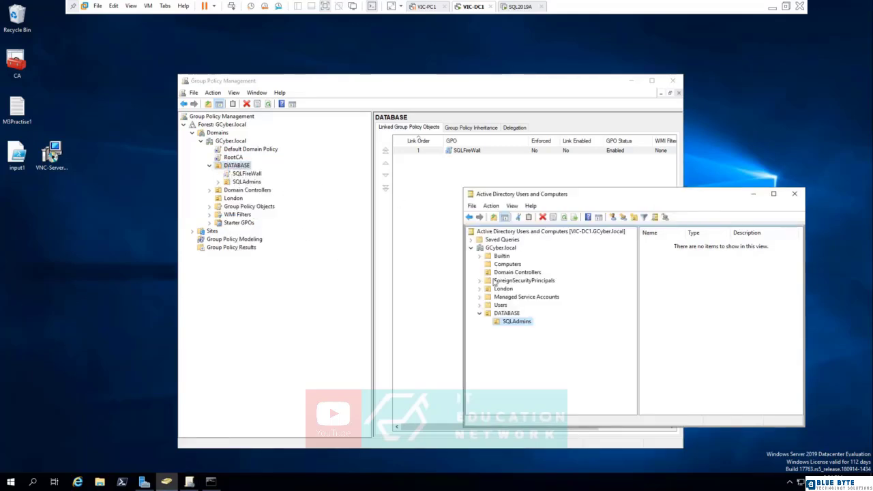
right_click(515, 321)
click(537, 406)
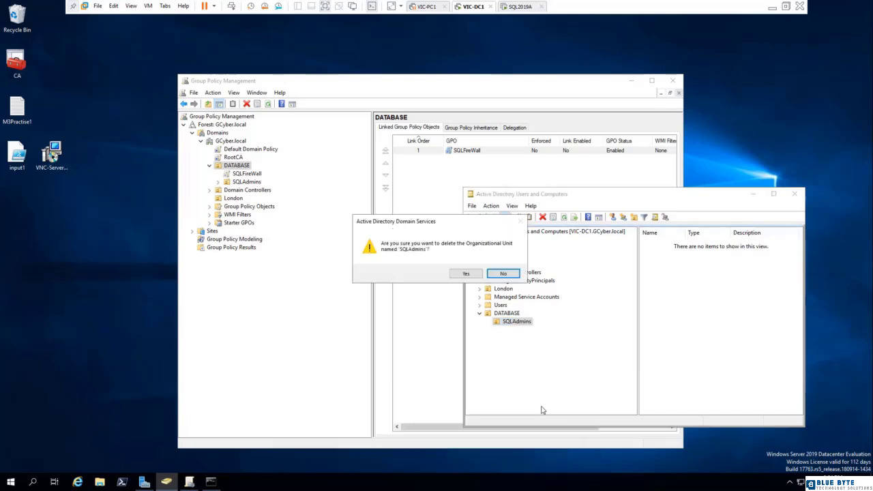
click(469, 273)
click(500, 274)
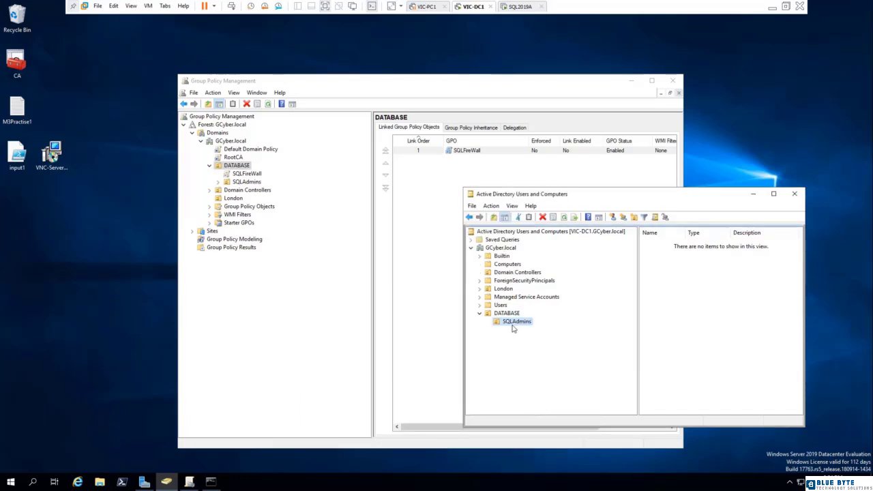
Step: Enable Advanced Features and clear Protect object from accidental deletion on SQLAdmins
click(491, 206)
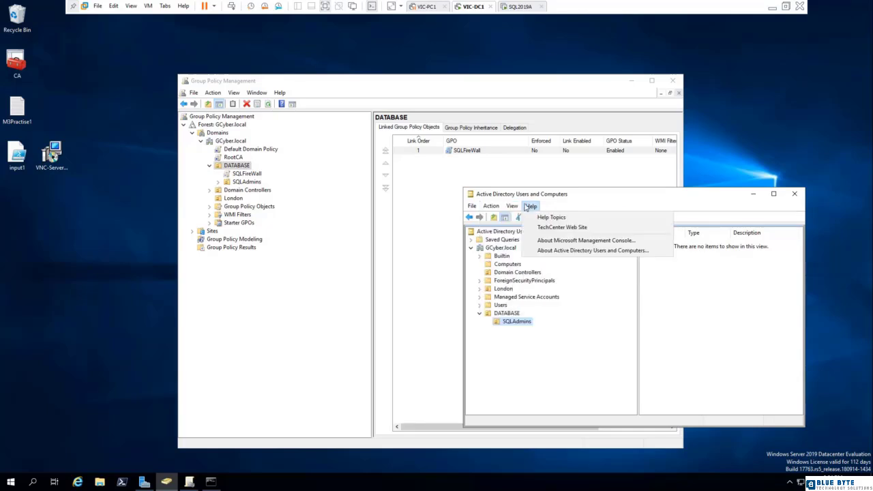
mouse_move(512, 206)
click(536, 284)
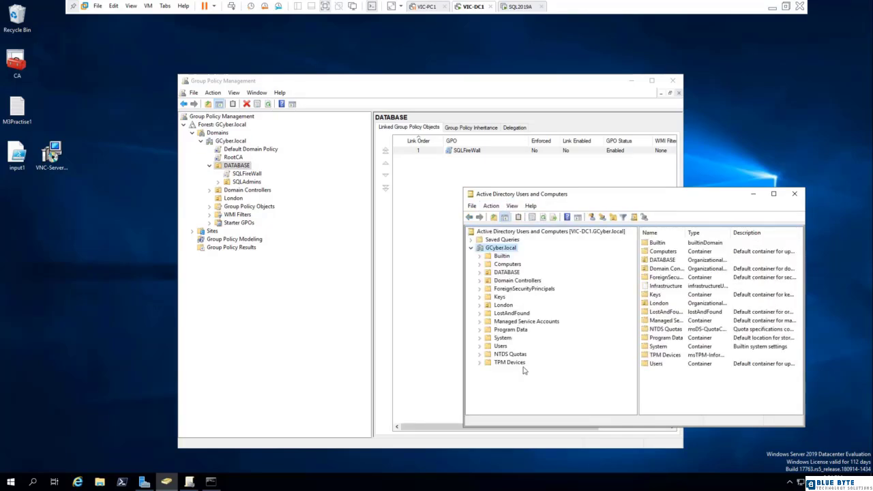
click(478, 273)
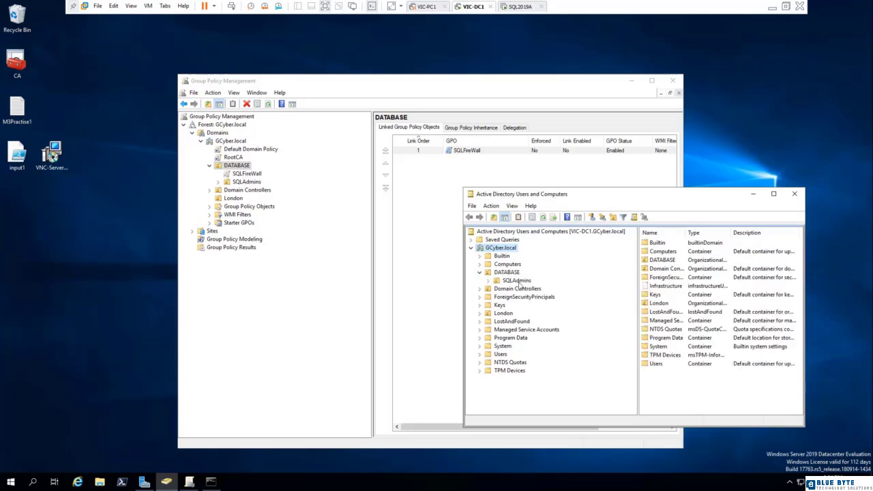
right_click(519, 281)
click(556, 412)
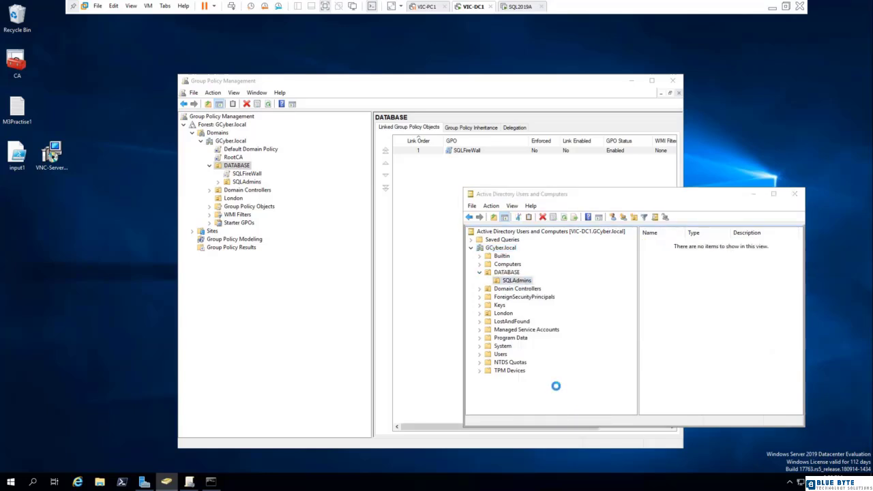
click(588, 226)
click(605, 227)
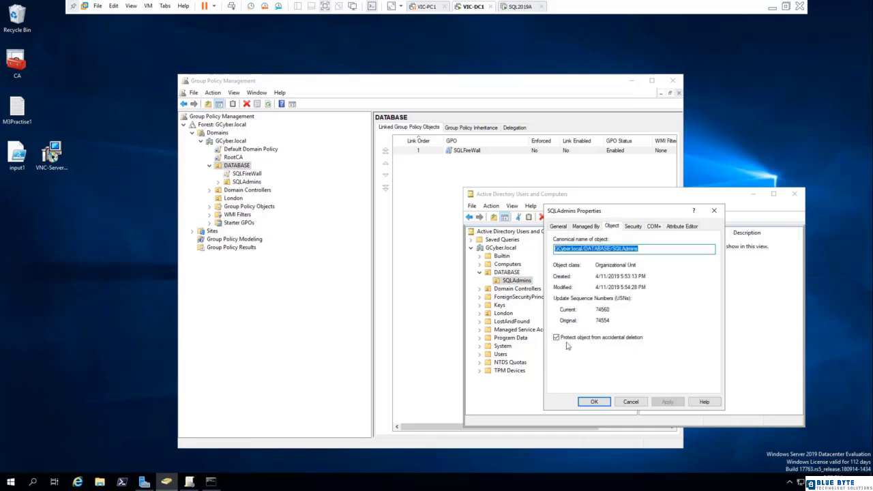
click(556, 337)
click(592, 402)
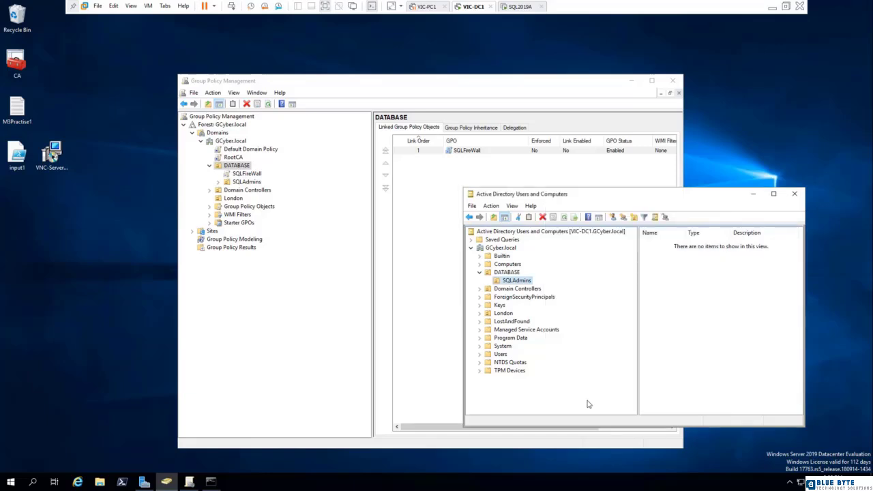
Step: Delete the SQLAdmins OU and confirm
right_click(517, 284)
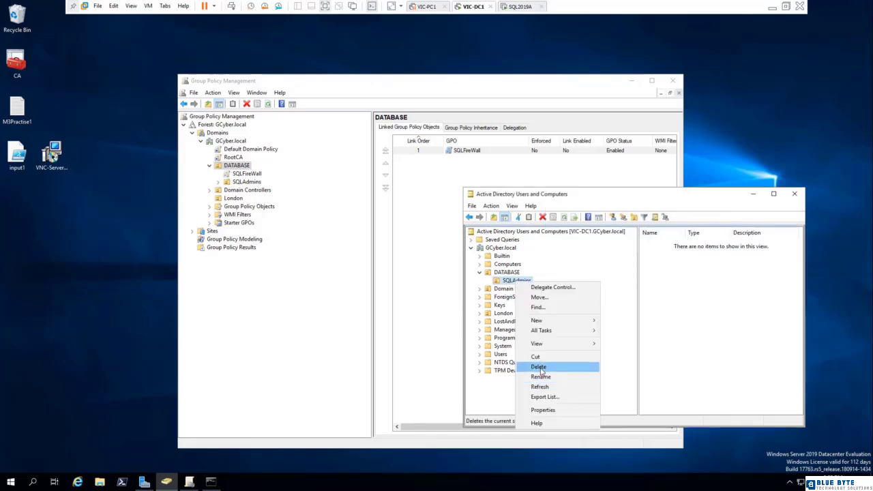
click(524, 369)
click(463, 274)
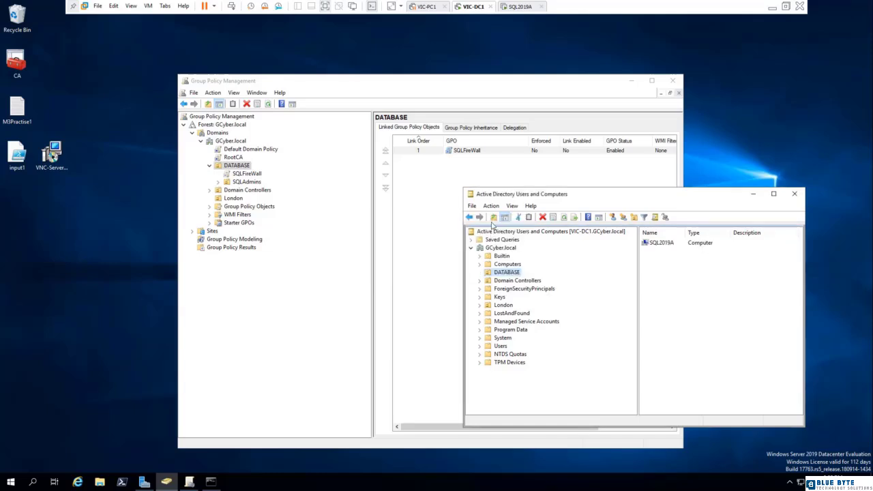
Step: Turn off Advanced Features and create a SQLAdmins OU at the GCyber.local root
click(513, 205)
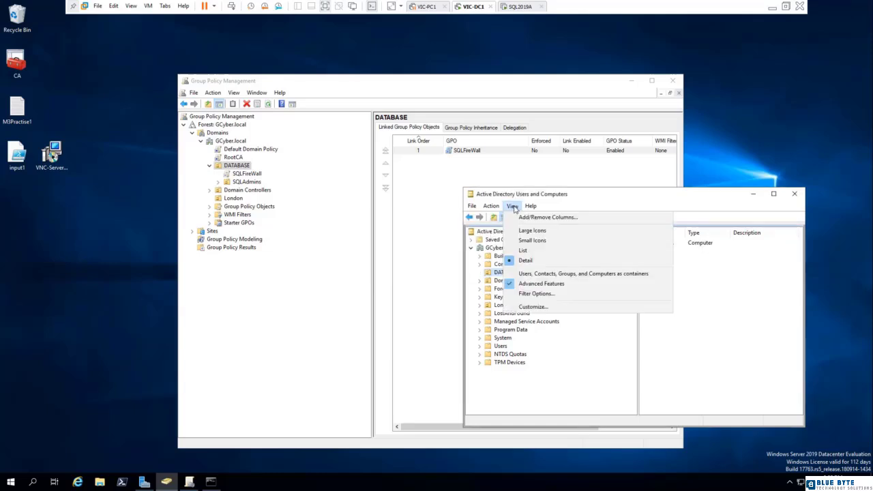
click(542, 284)
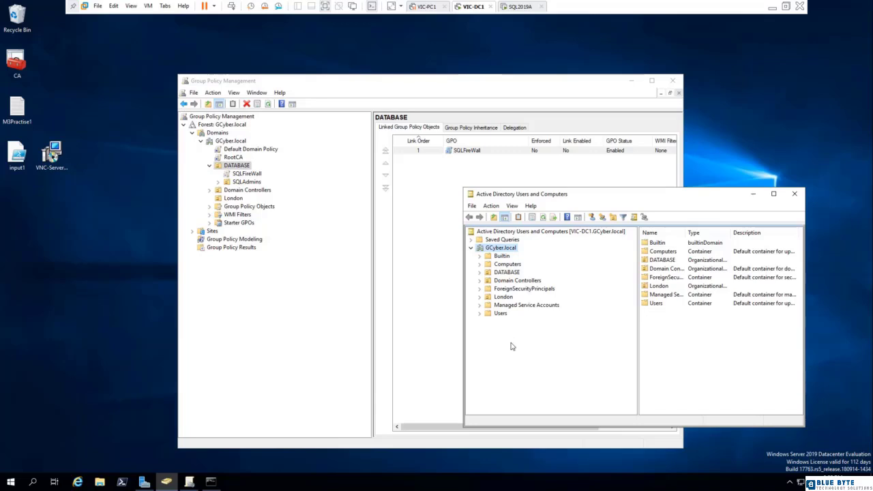
right_click(495, 248)
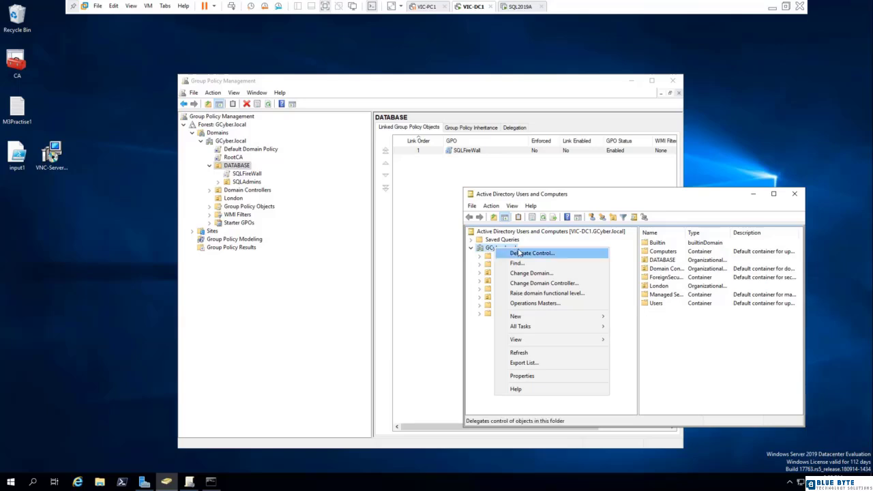
mouse_move(546, 317)
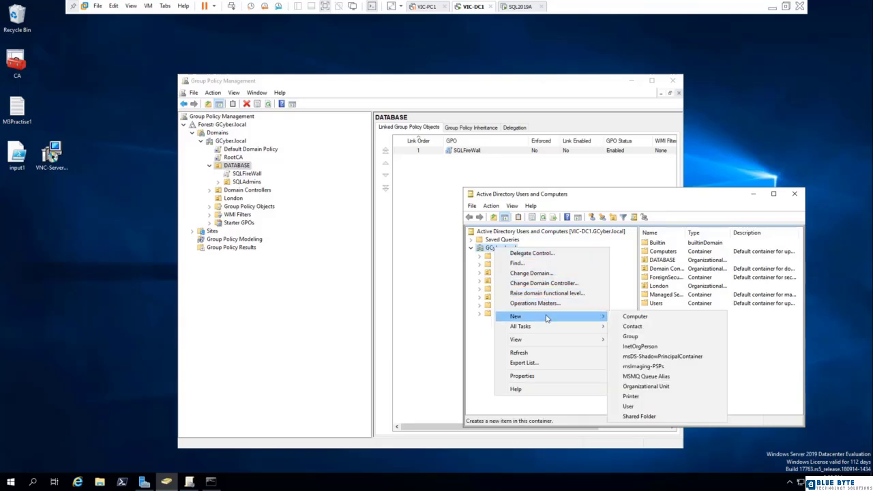
click(646, 386)
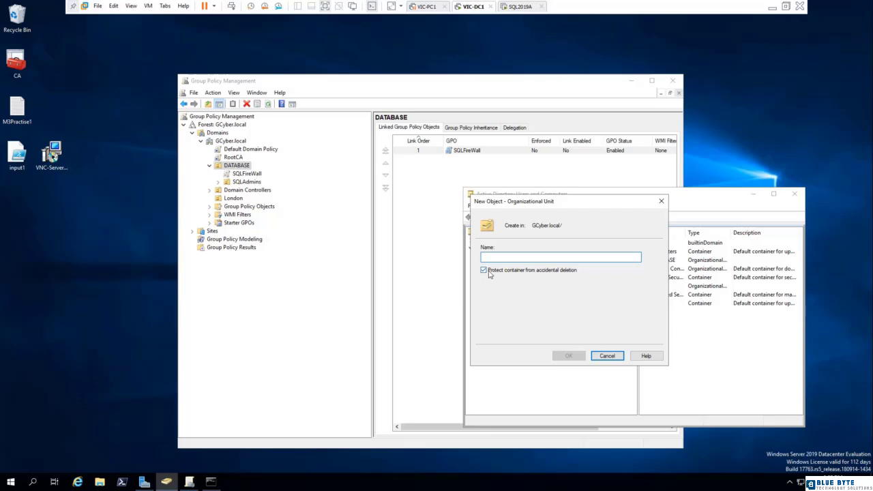
text(SQ)
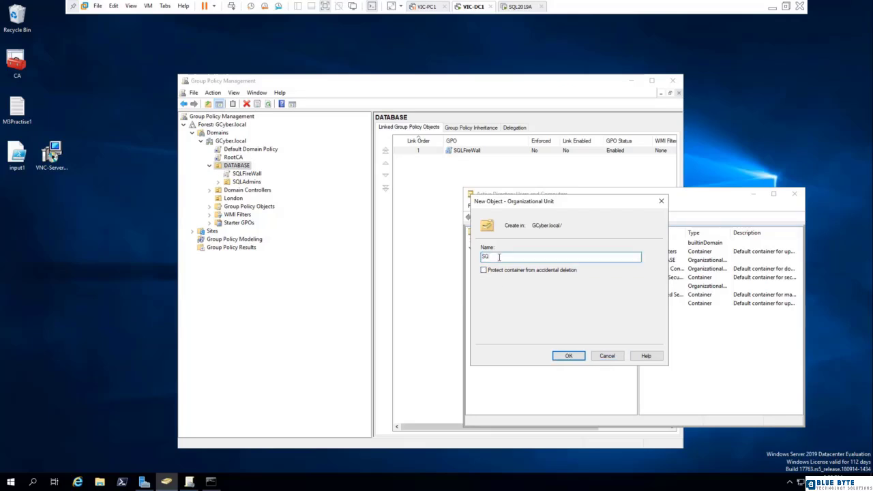
text(LAdmins)
click(578, 357)
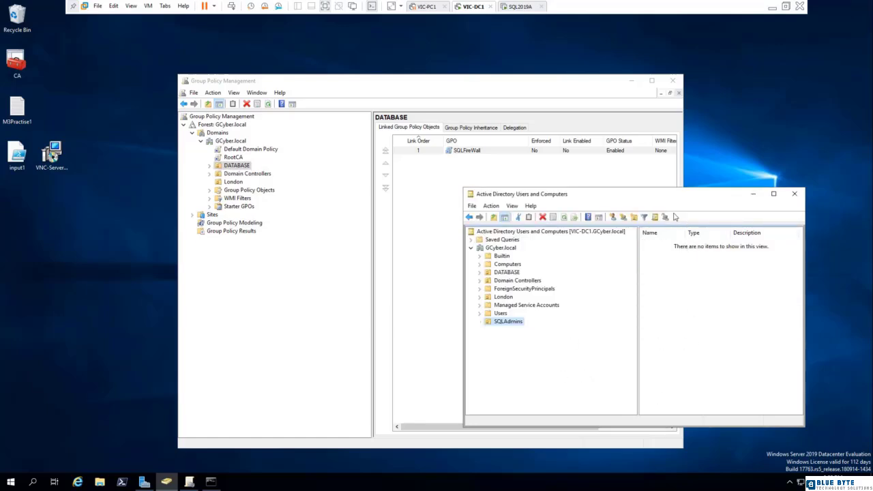
drag(659, 195, 410, 171)
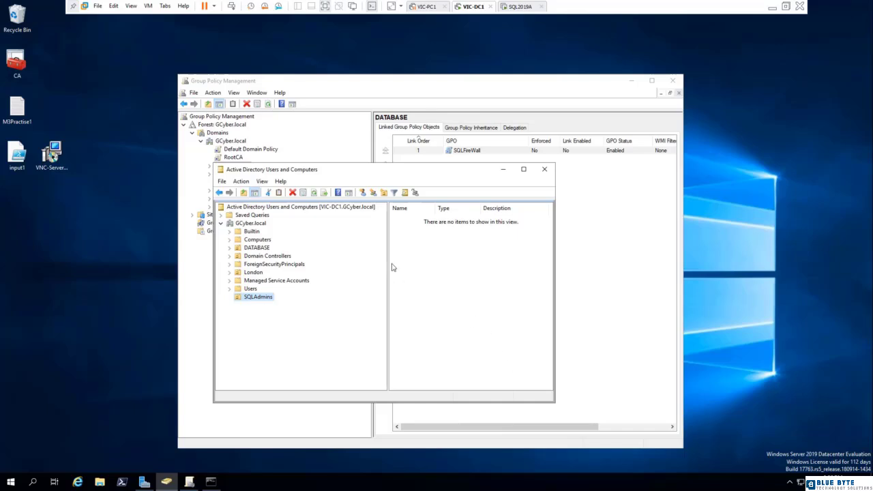
Step: Add a Global Security group named SQLDAmins to the SQLAdmins OU
click(374, 193)
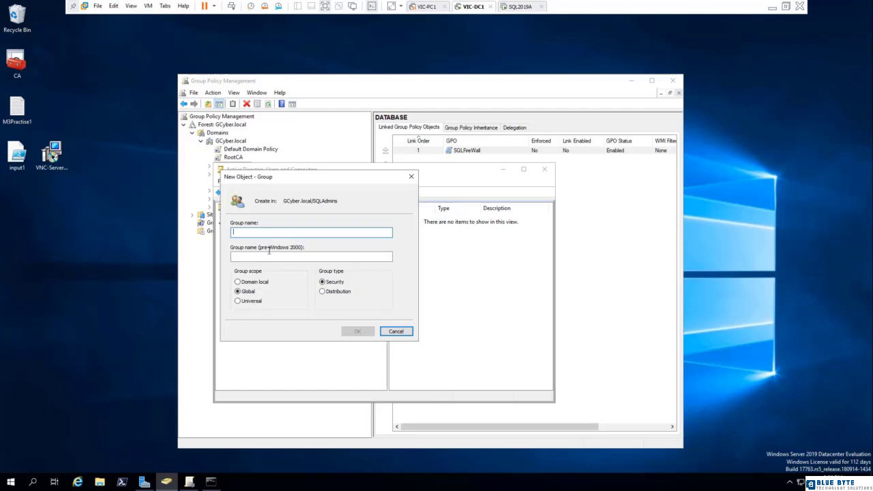
text(S)
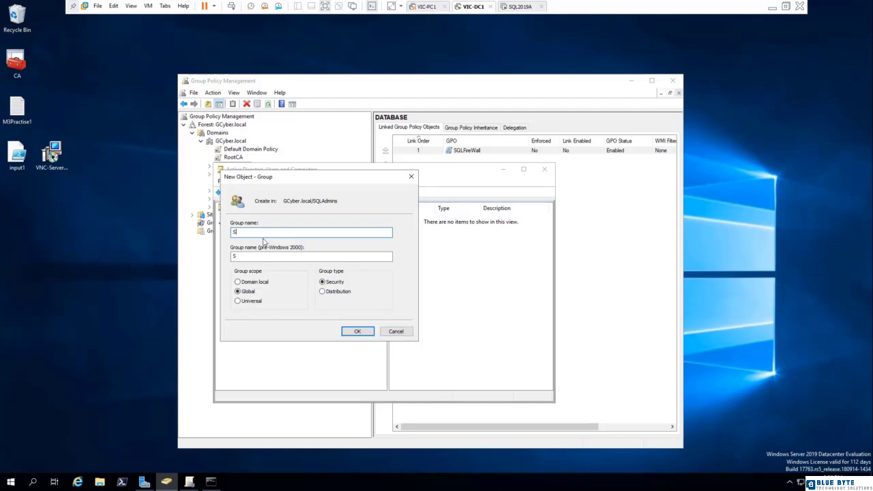
text(QLDAdmins)
click(358, 332)
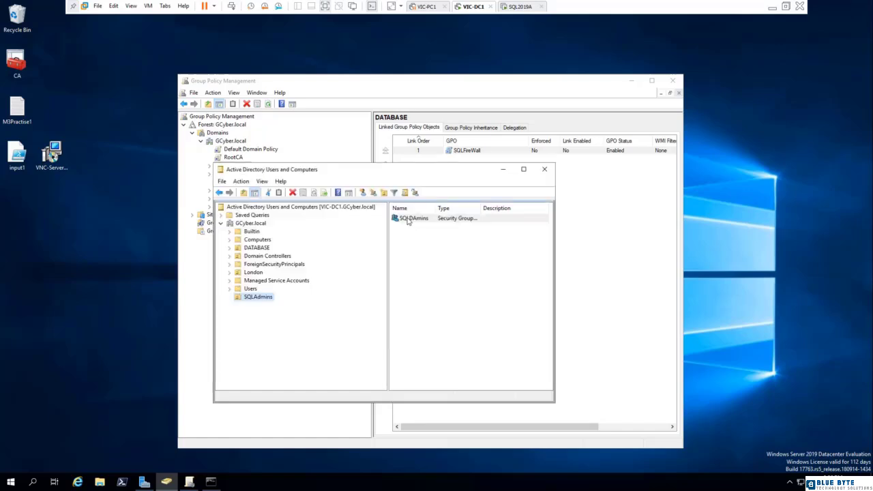
Step: Add Administrator (resolved from 'admins') to SQLDAmins' Members list and apply
right_click(417, 222)
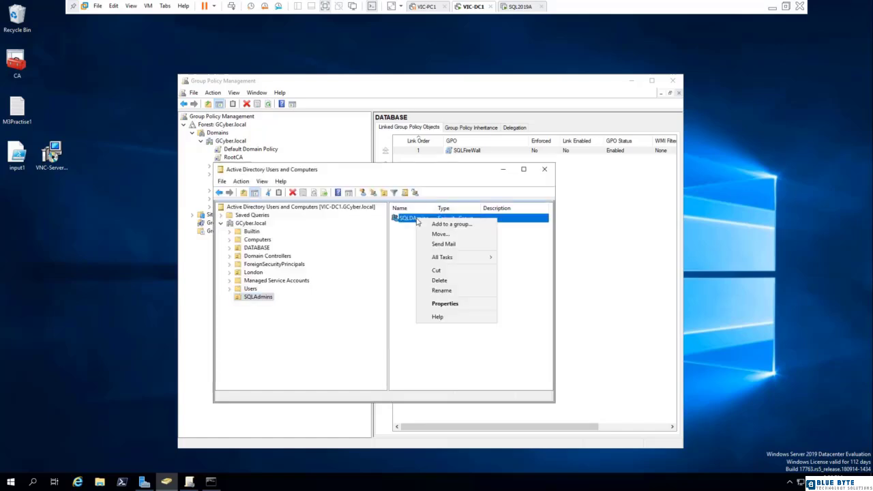
click(442, 305)
click(586, 226)
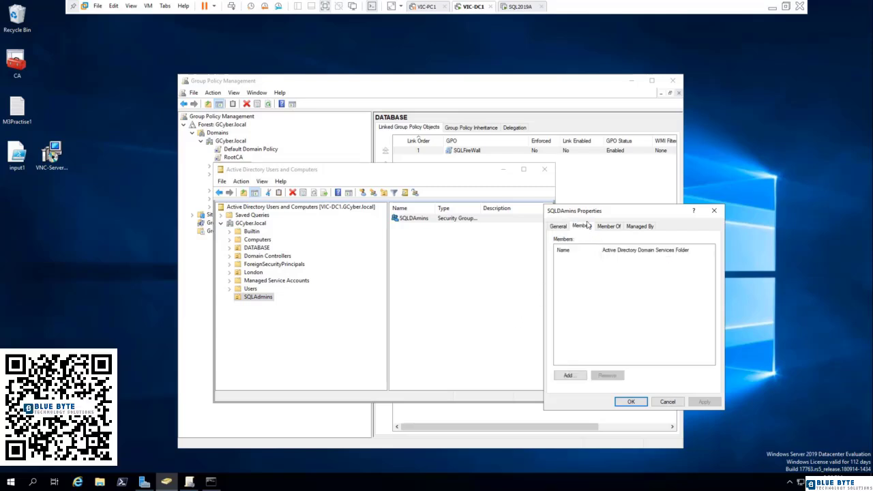
drag(597, 211, 473, 192)
click(443, 356)
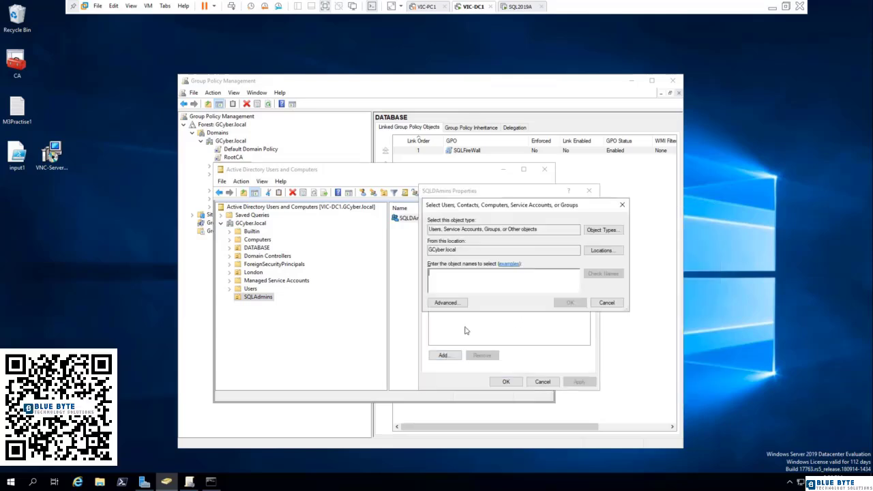
text(admins)
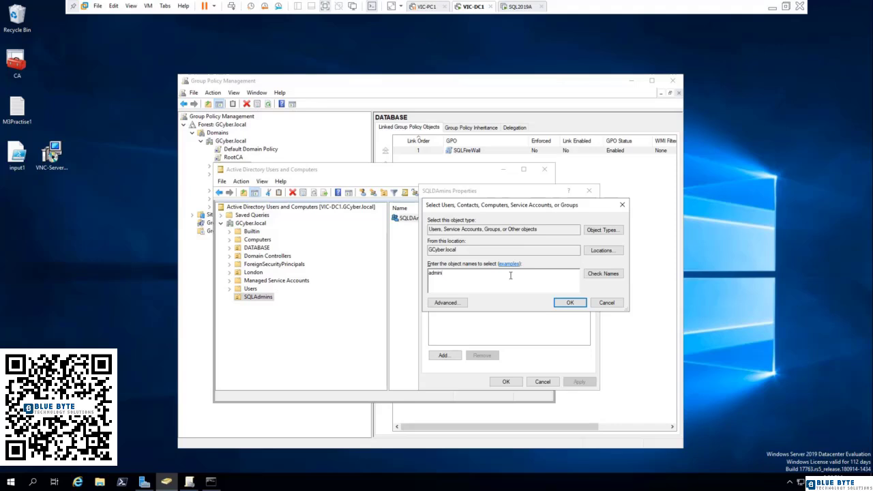
click(611, 277)
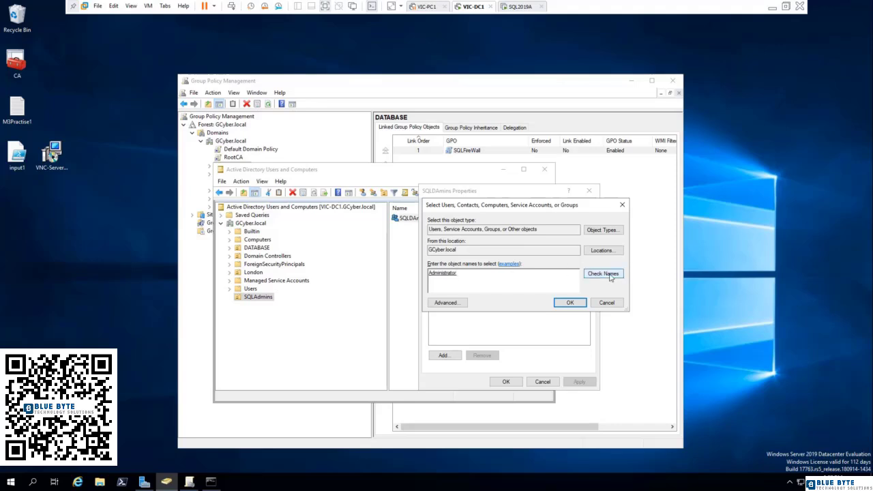
click(566, 305)
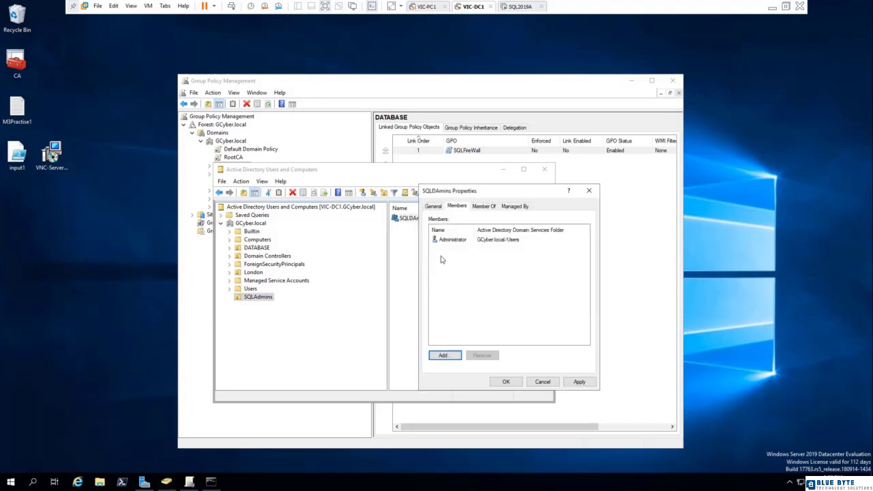
click(579, 382)
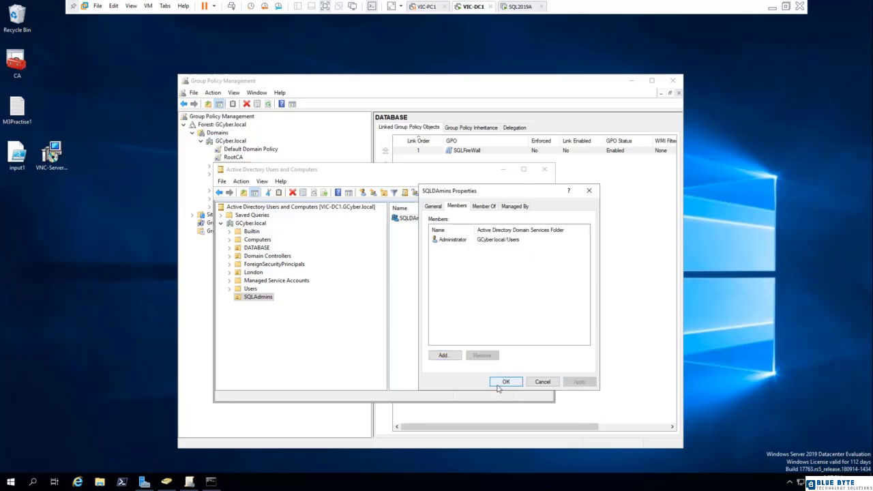
click(499, 386)
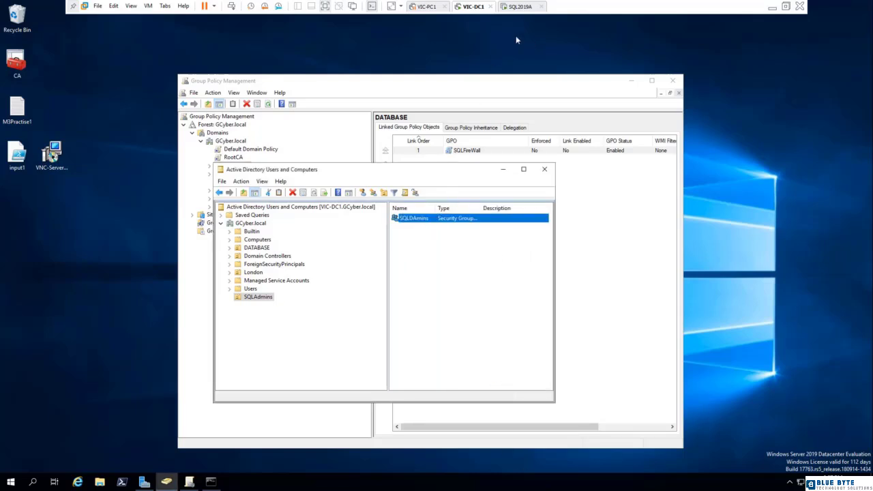